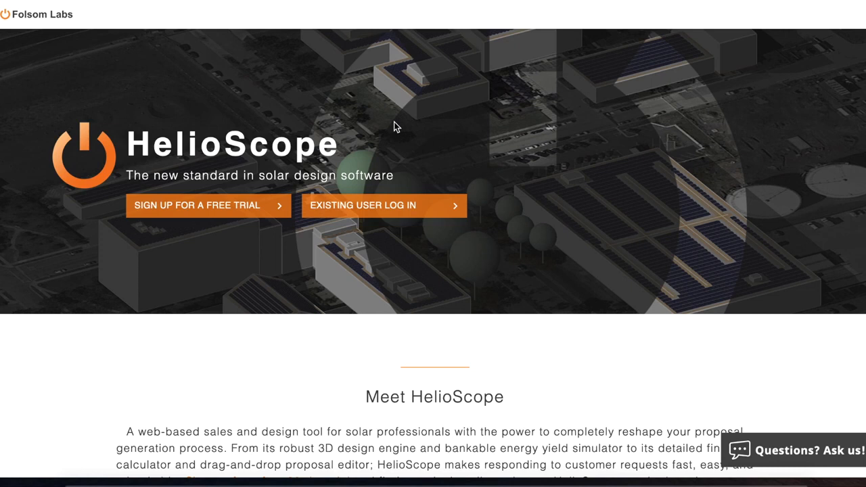
# - Open the free 30-day trial sign-up form and accept the Terms of Use and Data Processing Agreement
pyautogui.click(252, 205)
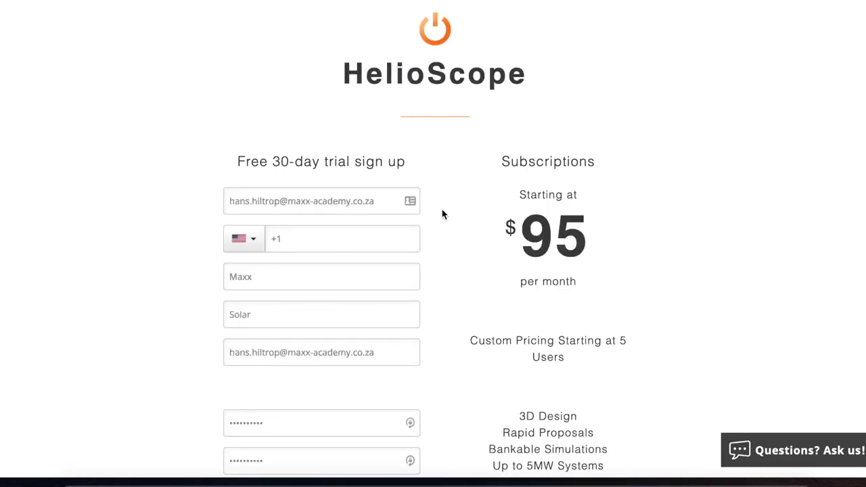
pyautogui.scroll(-4, 442, 209)
pyautogui.click(233, 235)
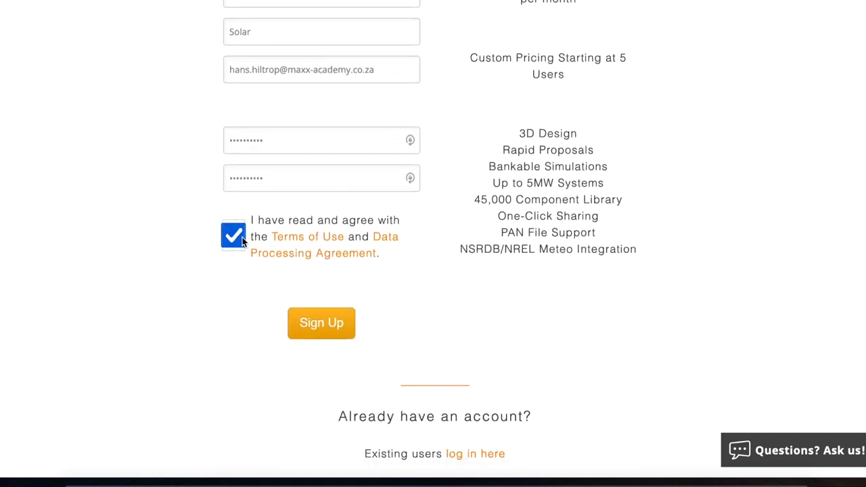
pyautogui.scroll(5, 437, 226)
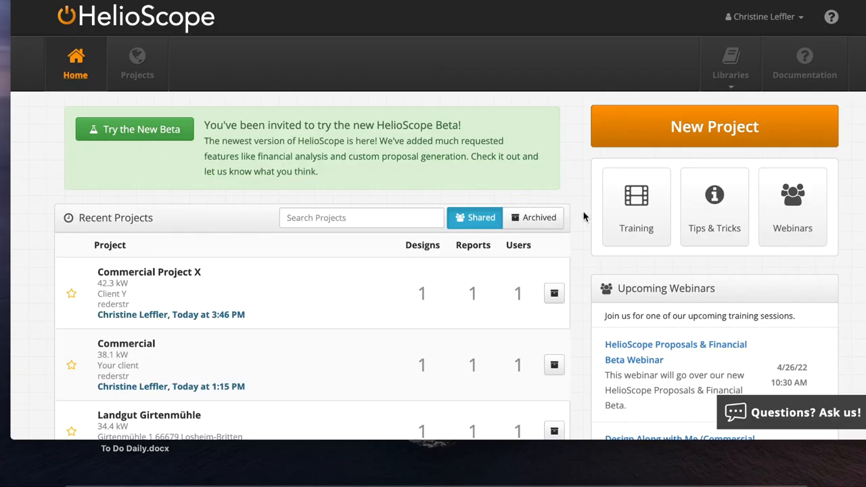
# - Start a new project named Commercial Project, enter its street address, and centre the map on the long brown-roofed building
pyautogui.click(690, 132)
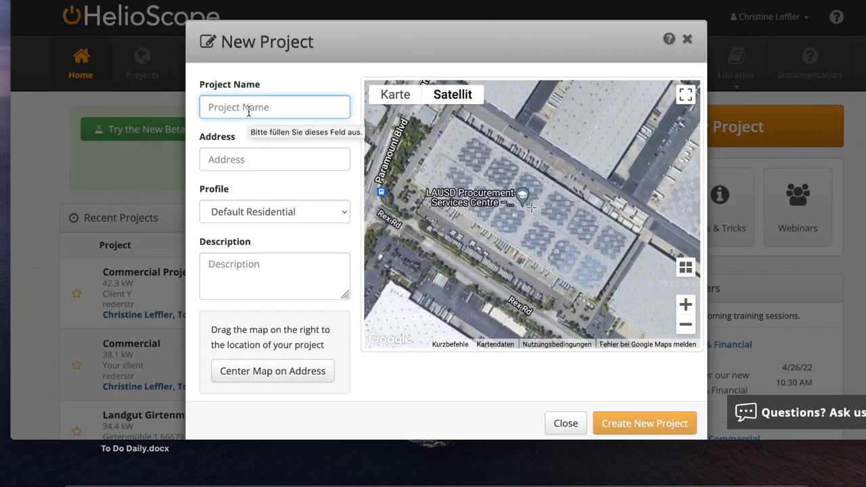
pyautogui.write('Commercial Project')
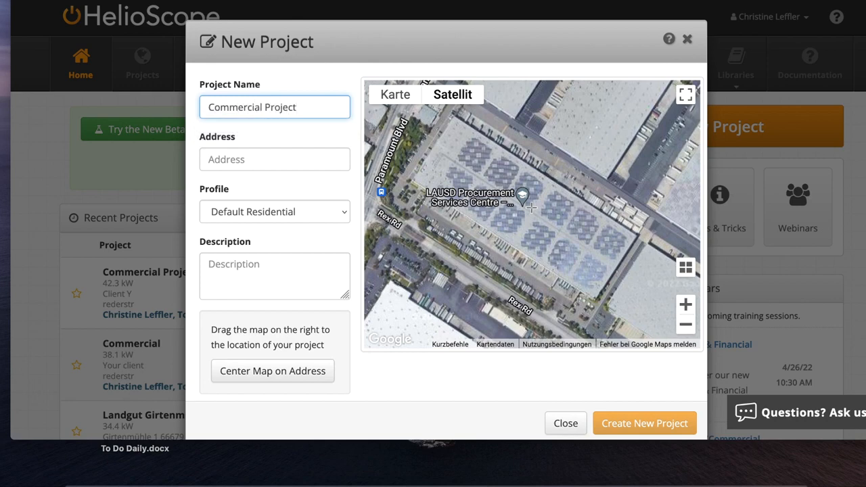
pyautogui.click(237, 159)
pyautogui.write('rederstr')
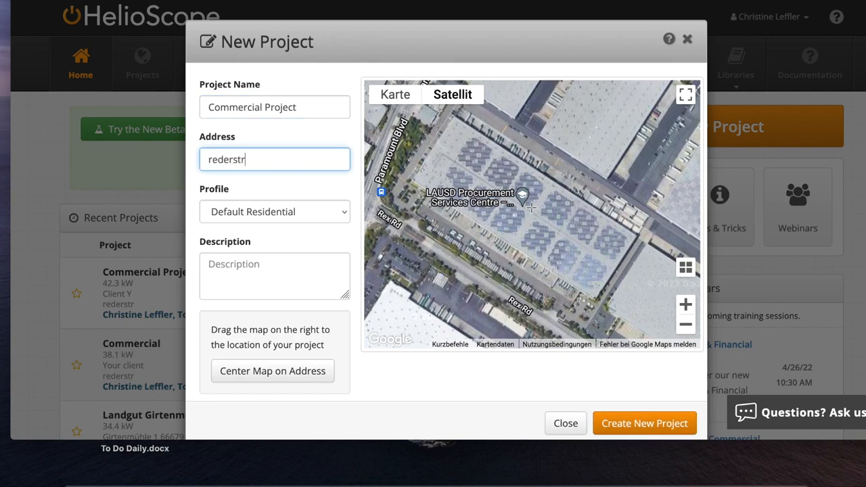
pyautogui.click(548, 245)
pyautogui.moveTo(549, 245)
pyautogui.mouseDown()
pyautogui.moveTo(509, 256)
pyautogui.moveTo(502, 277)
pyautogui.moveTo(461, 285)
pyautogui.mouseUp()
pyautogui.moveTo(508, 226); pyautogui.dragTo(511, 239)
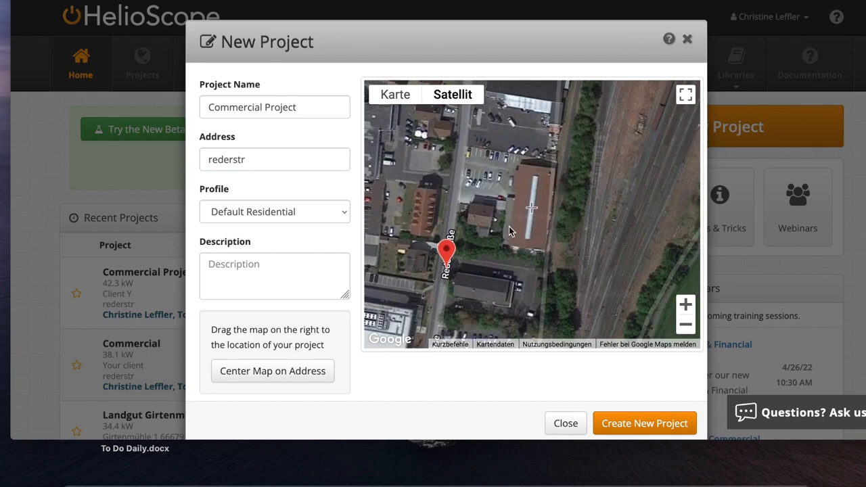
# - Create the project with the Default Commercial profile and add a new design named Design 1 to it
pyautogui.click(330, 213)
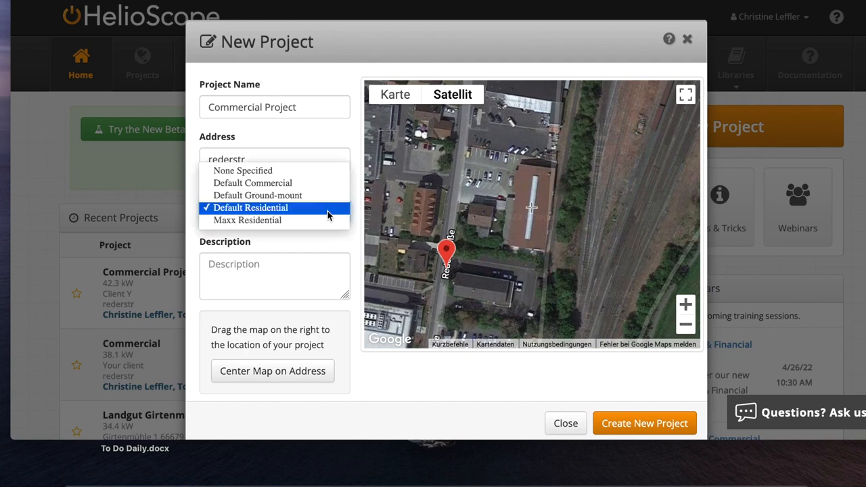
pyautogui.click(294, 188)
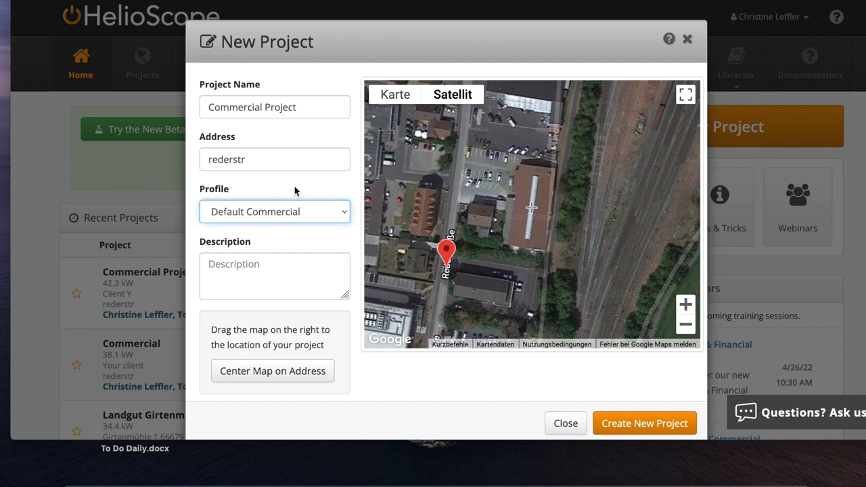
pyautogui.click(261, 268)
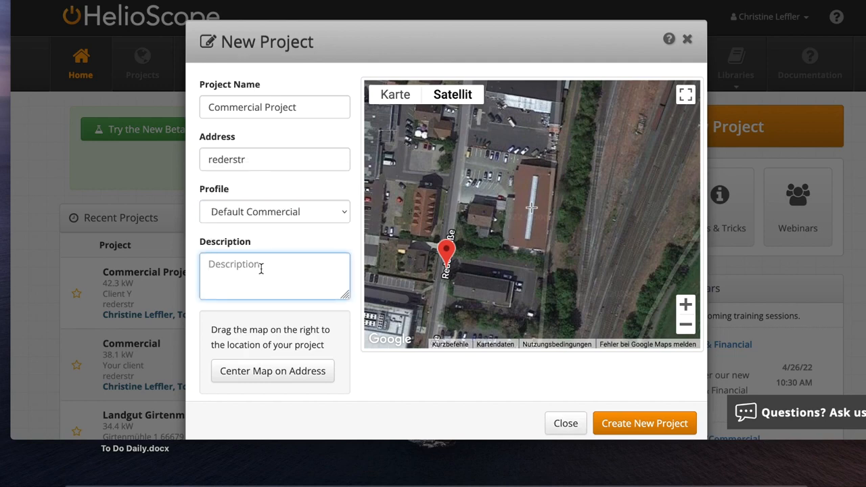
pyautogui.click(629, 421)
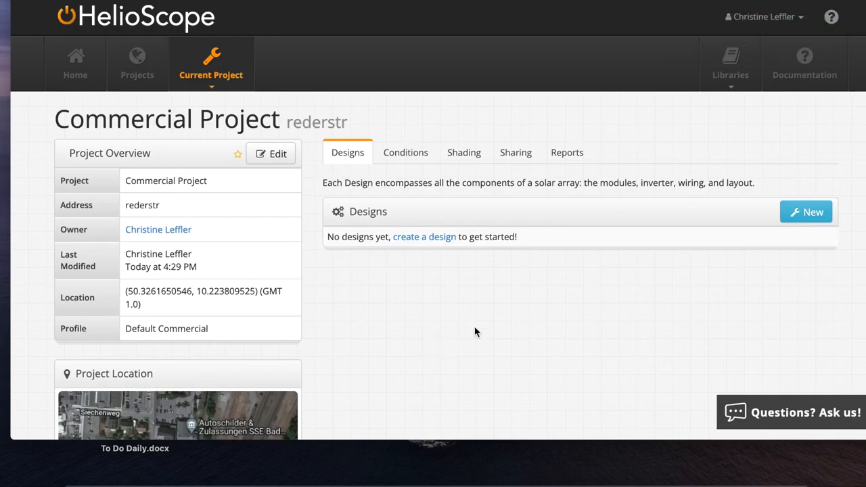
pyautogui.click(809, 214)
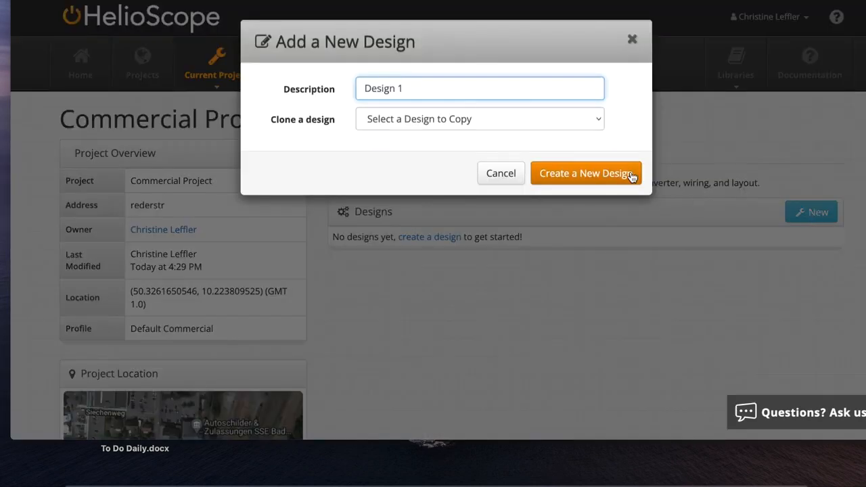
pyautogui.click(573, 174)
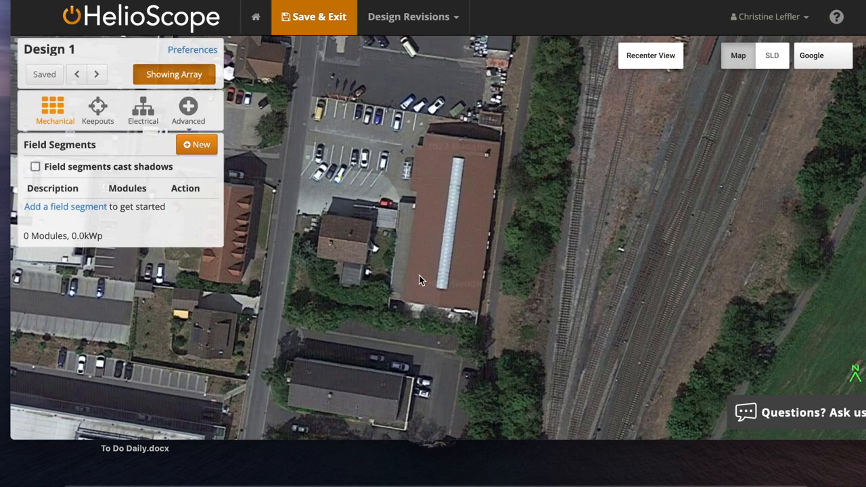
# - Outline a new field segment along the edges of the brown roof, including its side notches, covering about 932.5 m²
pyautogui.scroll(3, 419, 279)
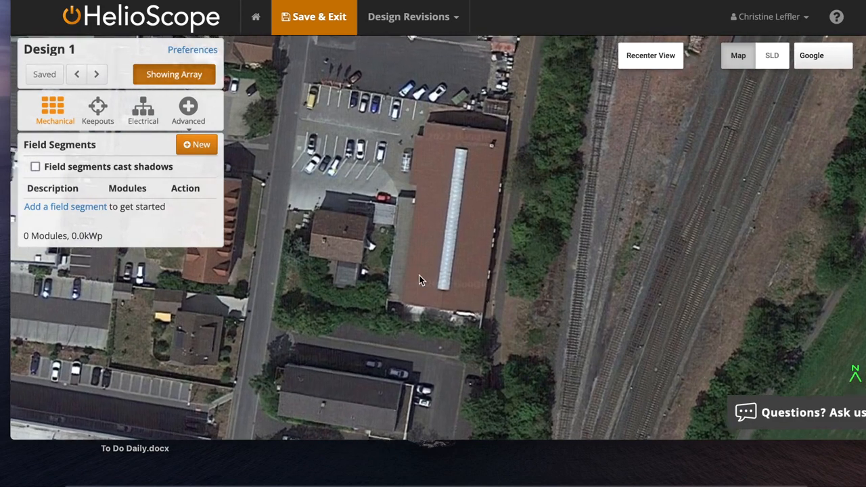
pyautogui.scroll(3, 419, 279)
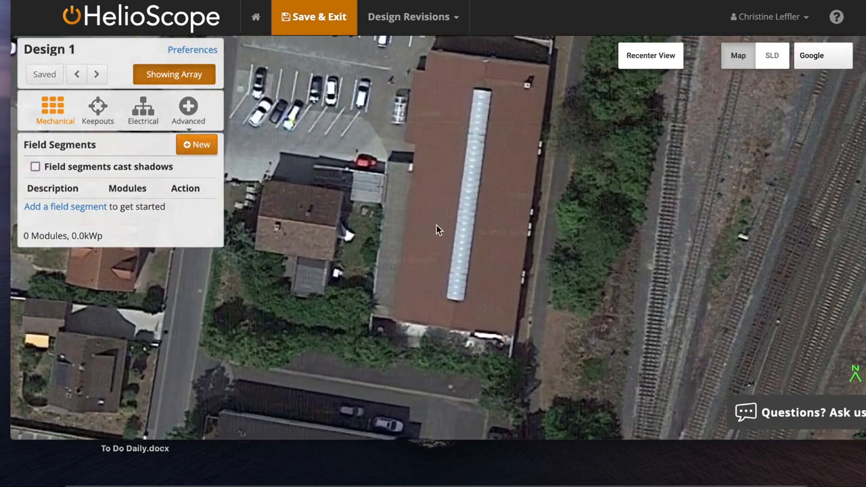
pyautogui.moveTo(436, 230); pyautogui.dragTo(428, 264)
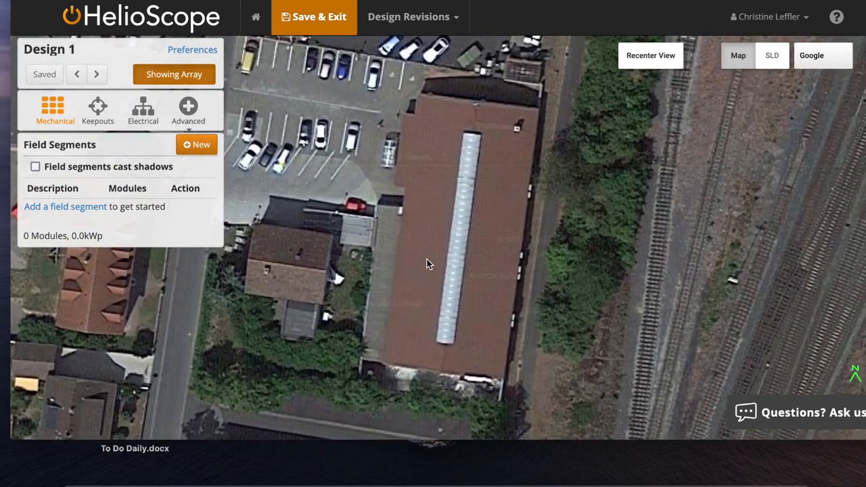
pyautogui.click(201, 147)
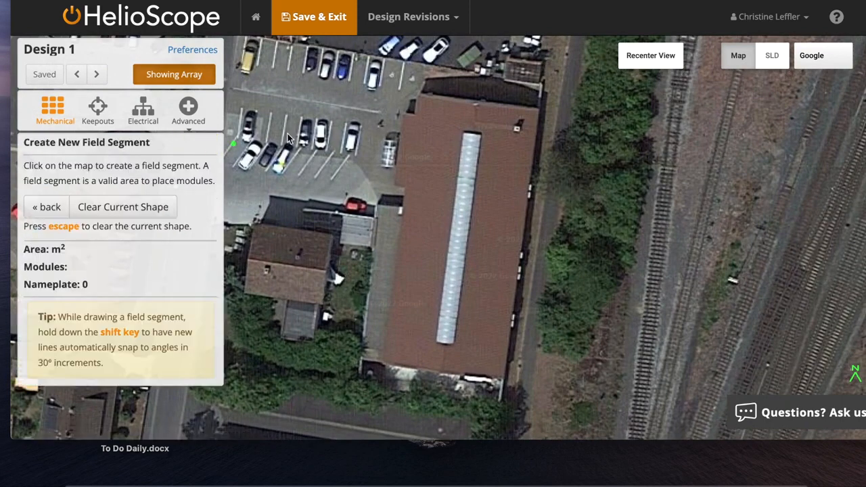
pyautogui.click(419, 94)
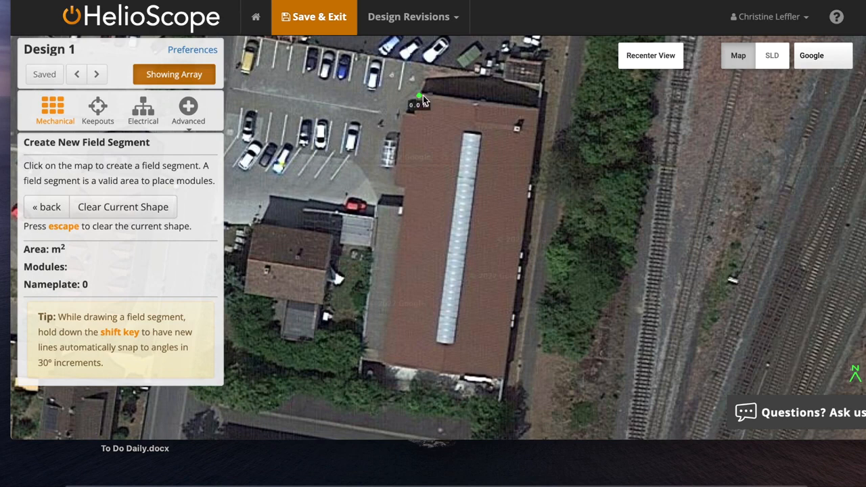
pyautogui.click(537, 109)
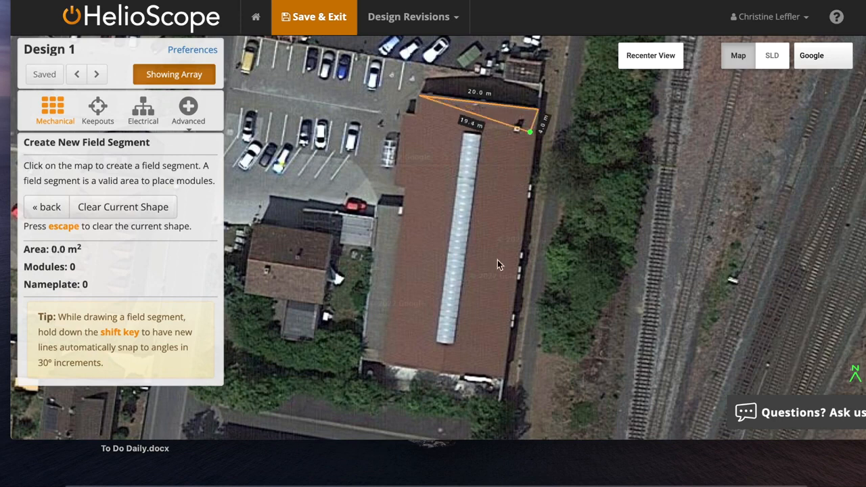
pyautogui.click(503, 382)
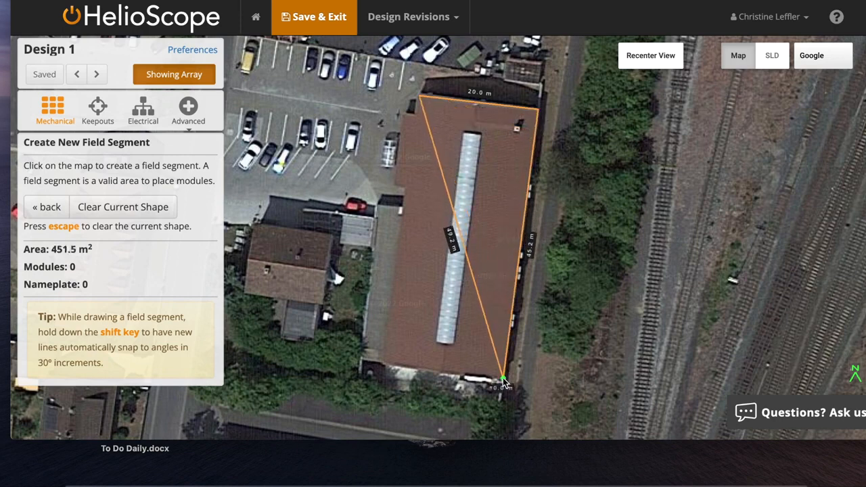
pyautogui.click(383, 363)
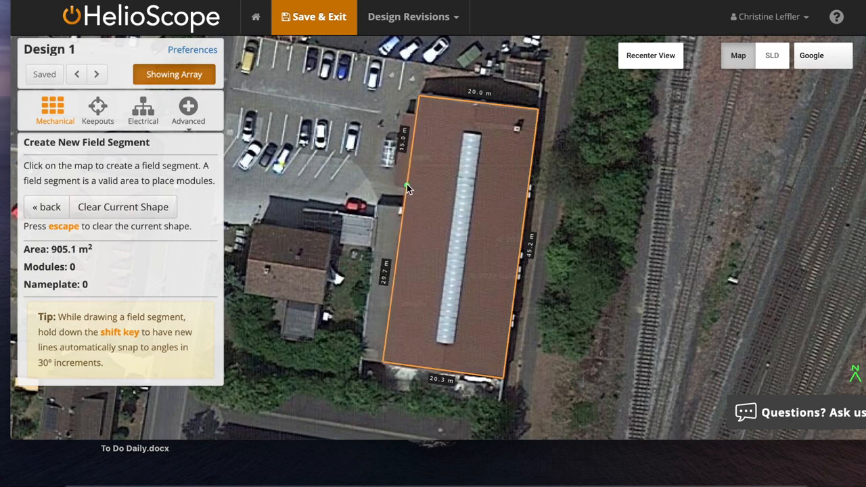
pyautogui.click(402, 202)
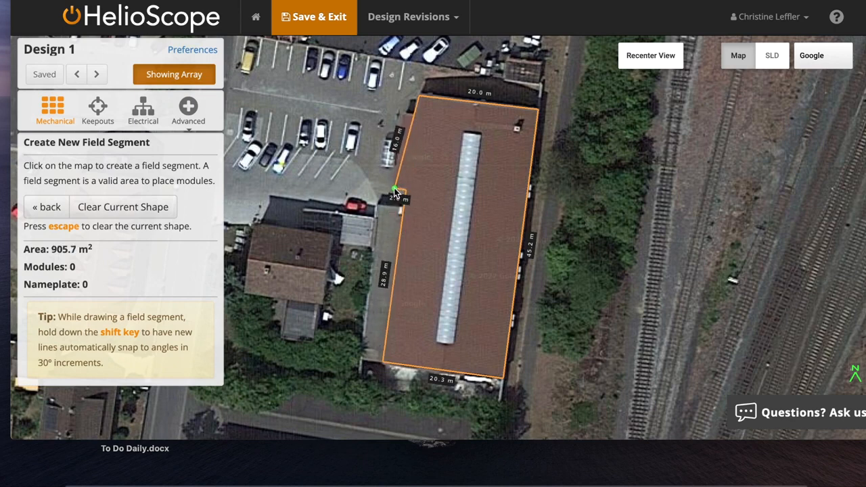
pyautogui.click(395, 193)
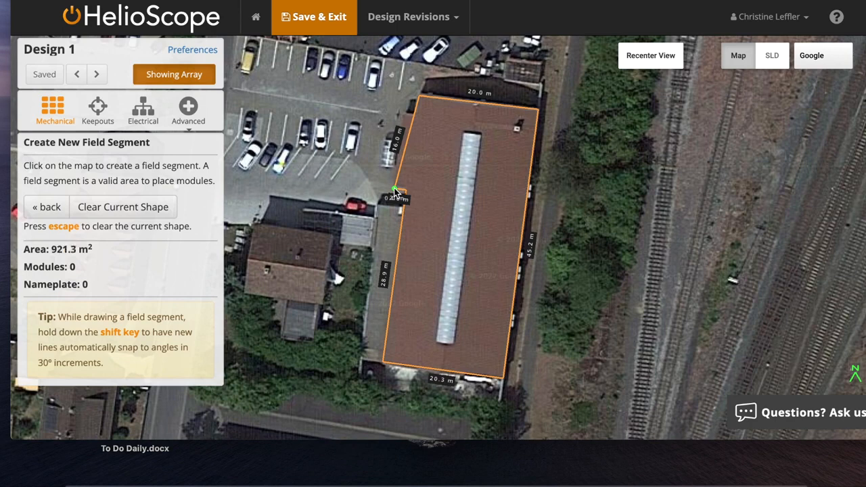
pyautogui.click(401, 116)
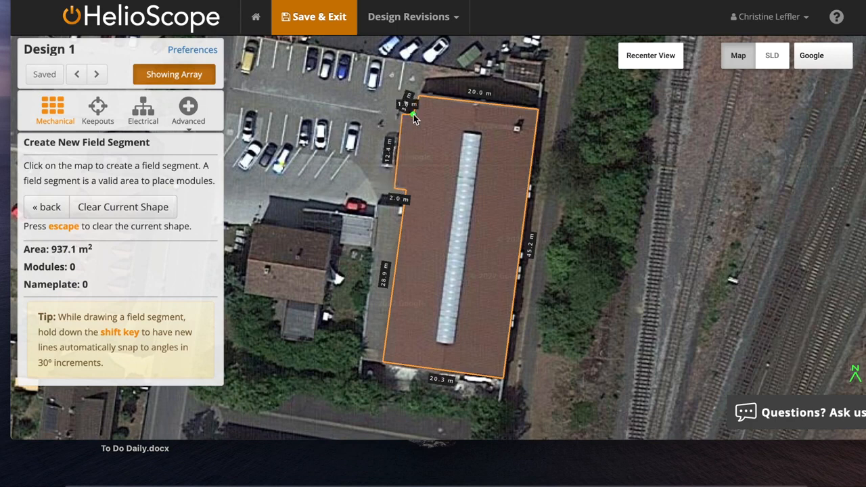
pyautogui.click(418, 119)
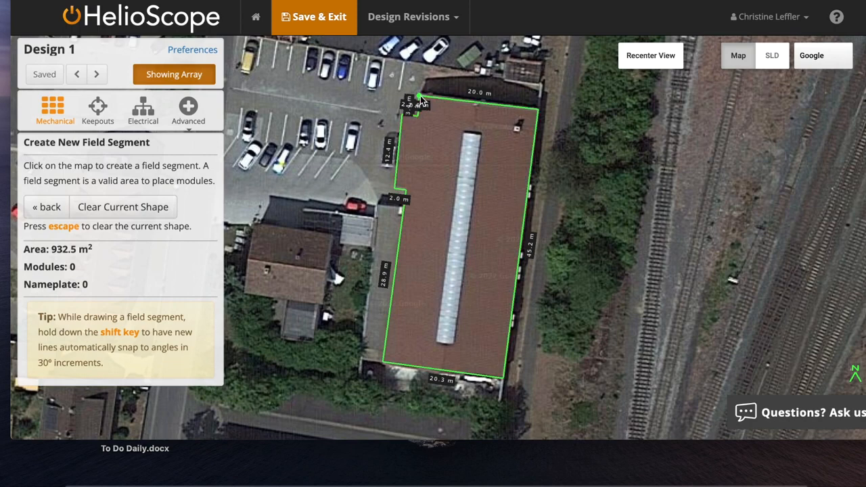
pyautogui.click(419, 99)
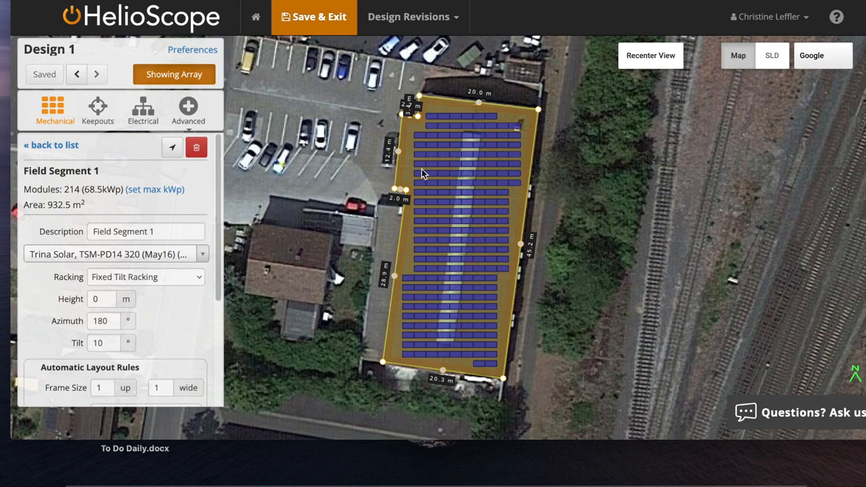
# - Align the field segment's azimuth with the roof's long east edge, 97.4°
pyautogui.click(521, 244)
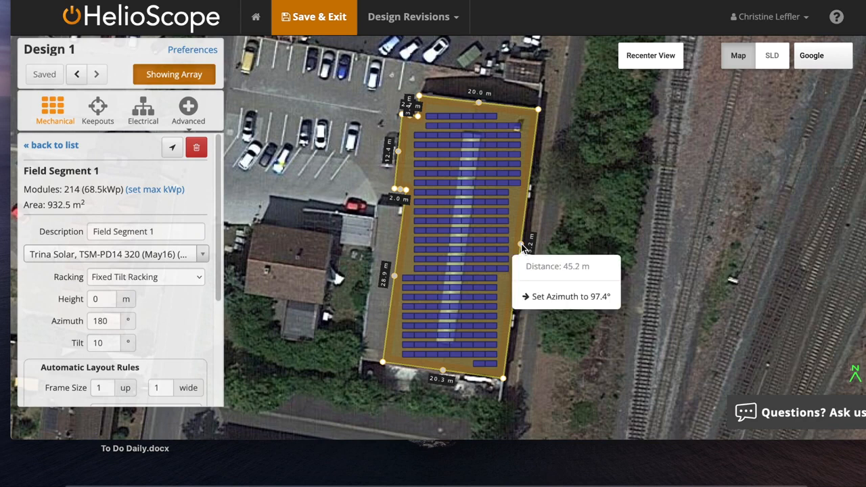
pyautogui.click(560, 298)
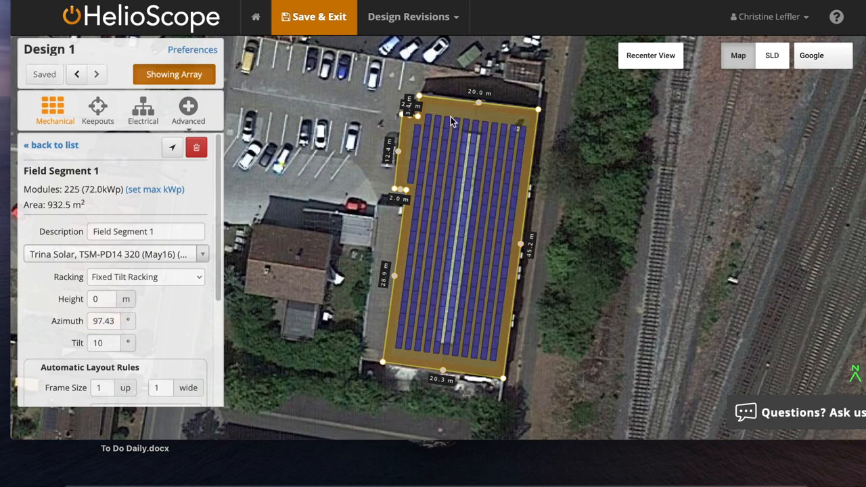
# - Try an azimuth of 200° for the modules and realign them to the long east edge at 97.4°
pyautogui.click(104, 315)
pyautogui.doubleClick(104, 315)
pyautogui.write('200')
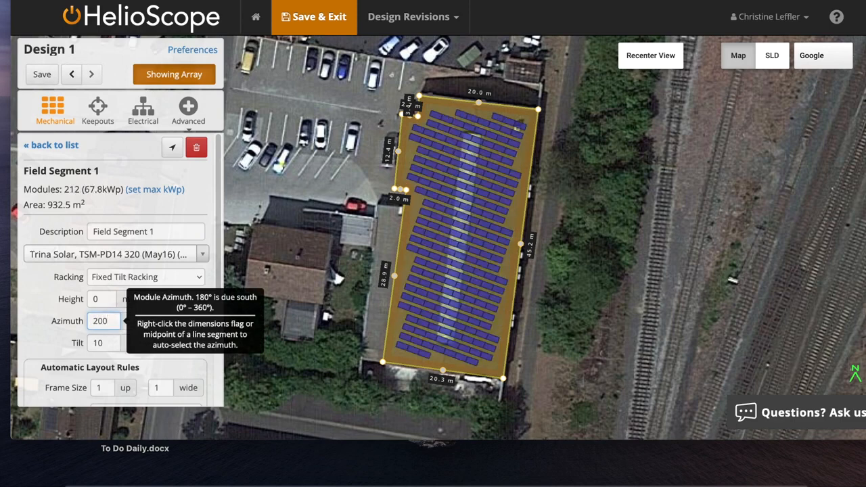
pyautogui.rightClick(522, 243)
pyautogui.click(557, 300)
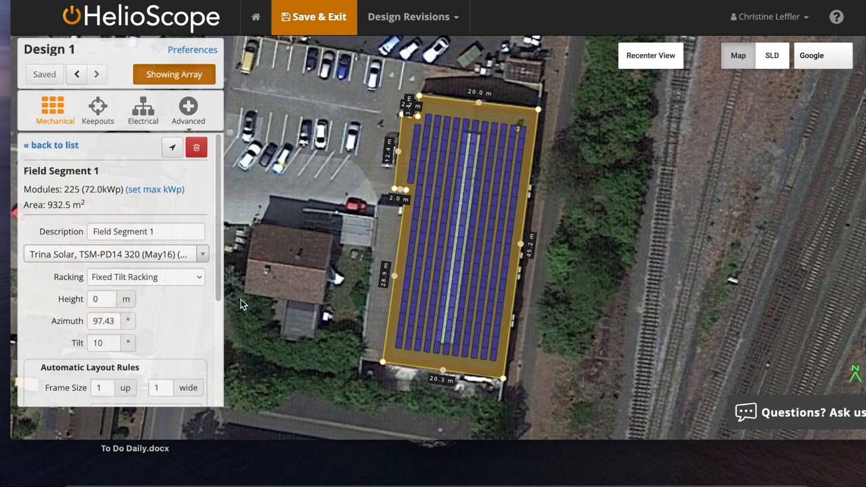
# - Set the field segment's height to 8 m
pyautogui.click(104, 298)
pyautogui.doubleClick(103, 298)
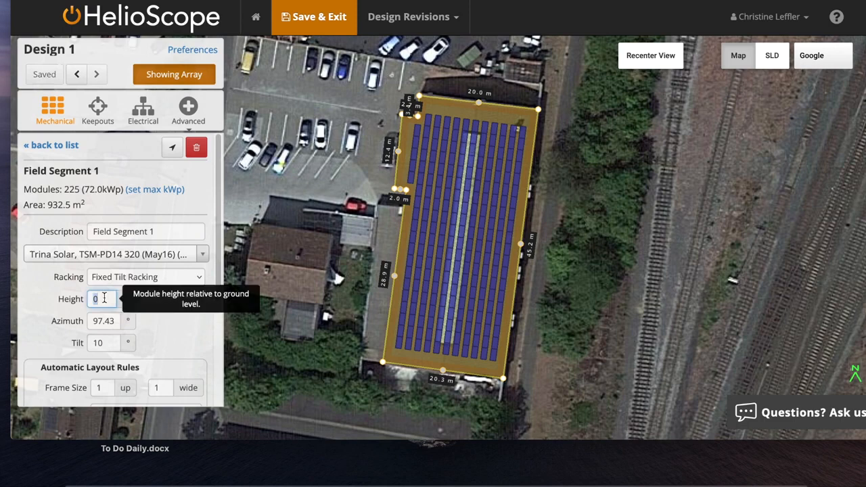
pyautogui.write('8')
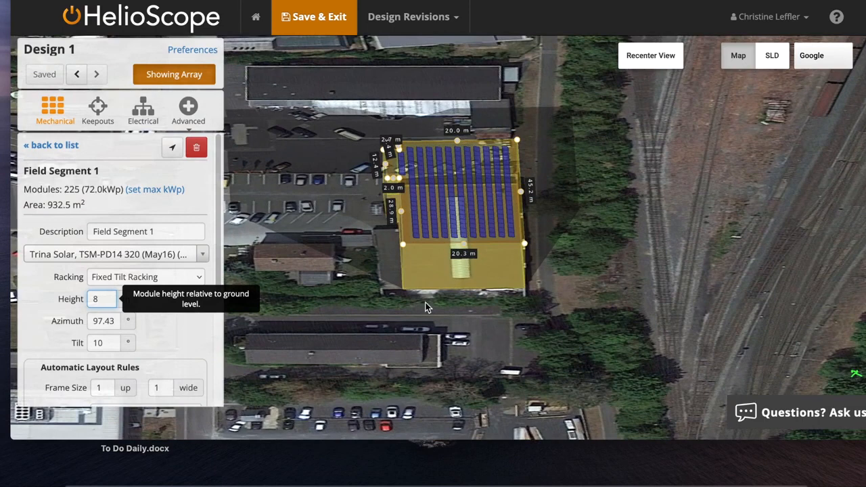
# - Try a module tilt of 30° and set it back to 10°
pyautogui.click(108, 343)
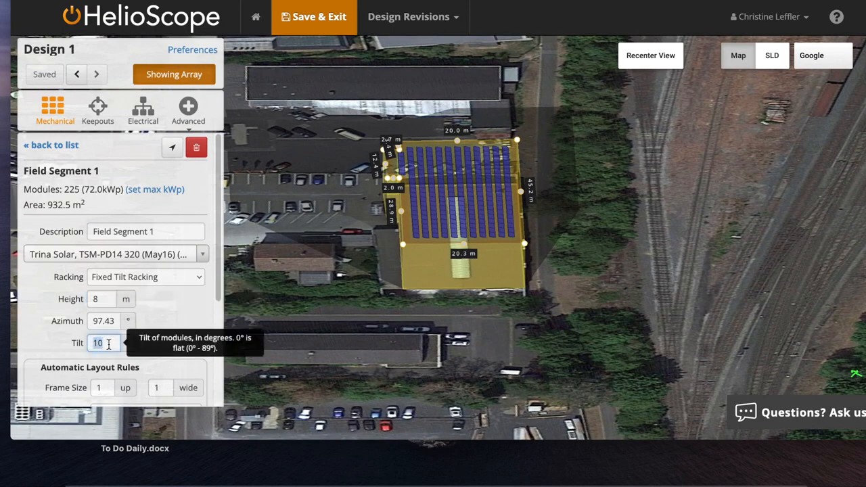
pyautogui.write('3')
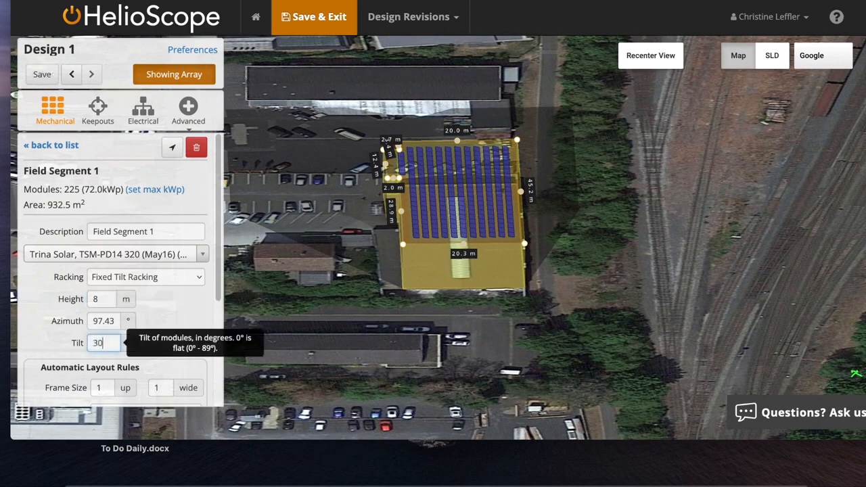
pyautogui.press('BackSpace')
pyautogui.write('10')
# - Search the field segment's module list for "candian"
pyautogui.click(201, 255)
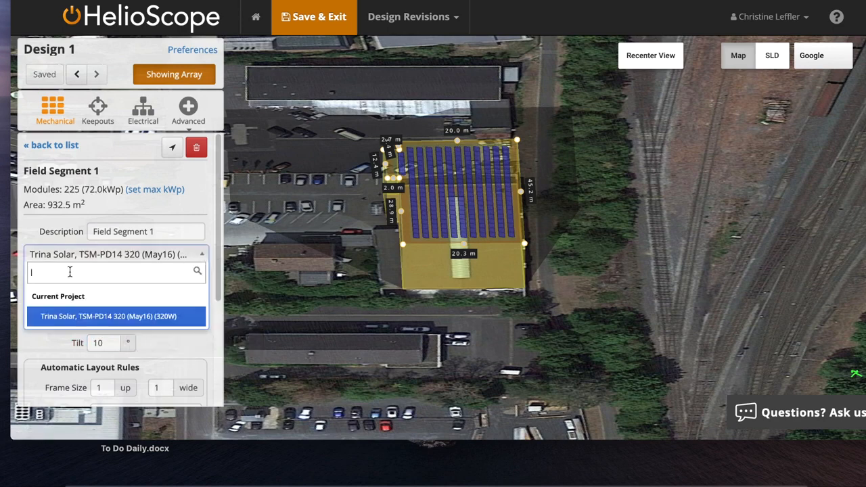
pyautogui.write('candia')
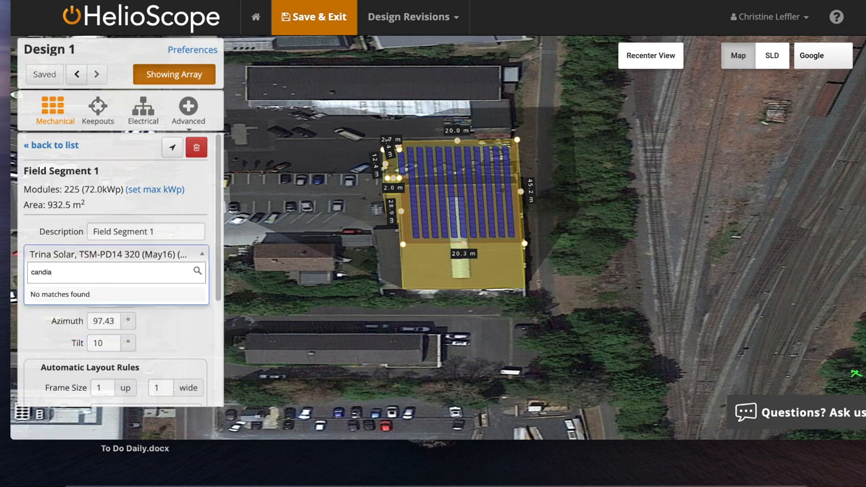
pyautogui.write('n')
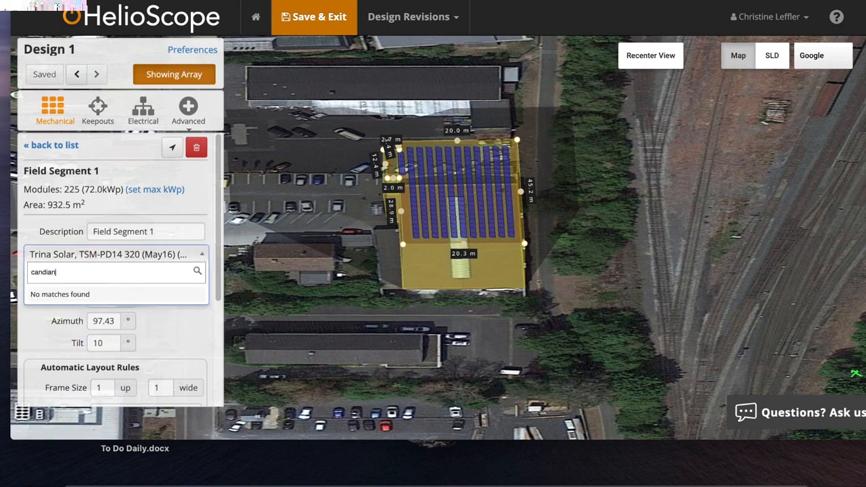